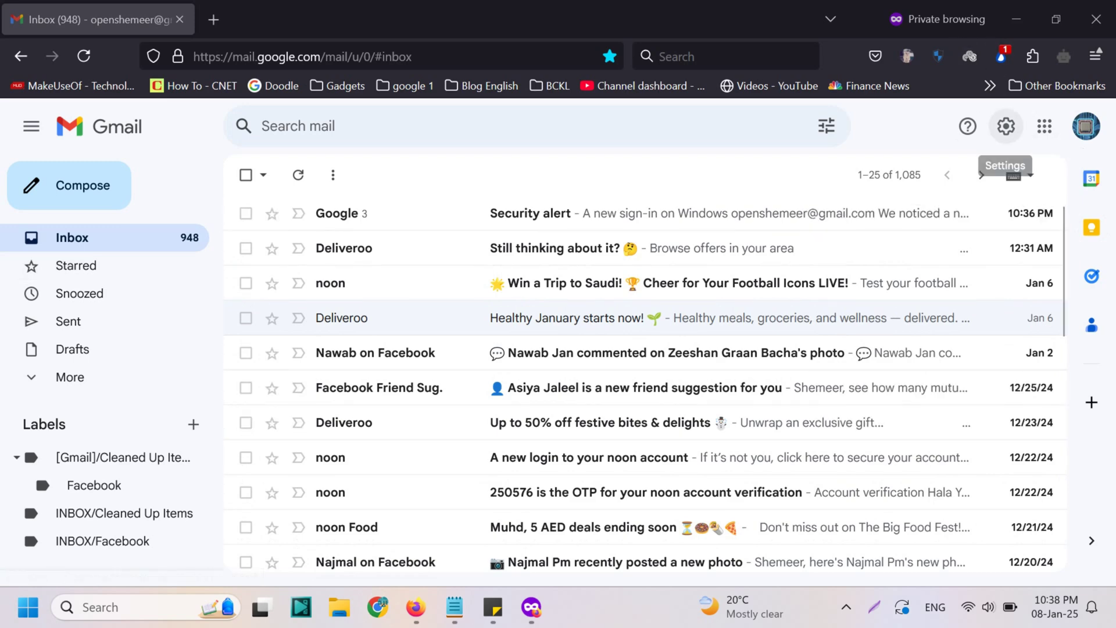
Open the Google Account home page from the Google apps grid in a new tab
{"action": "left_click", "coordinate": [1006, 126]}
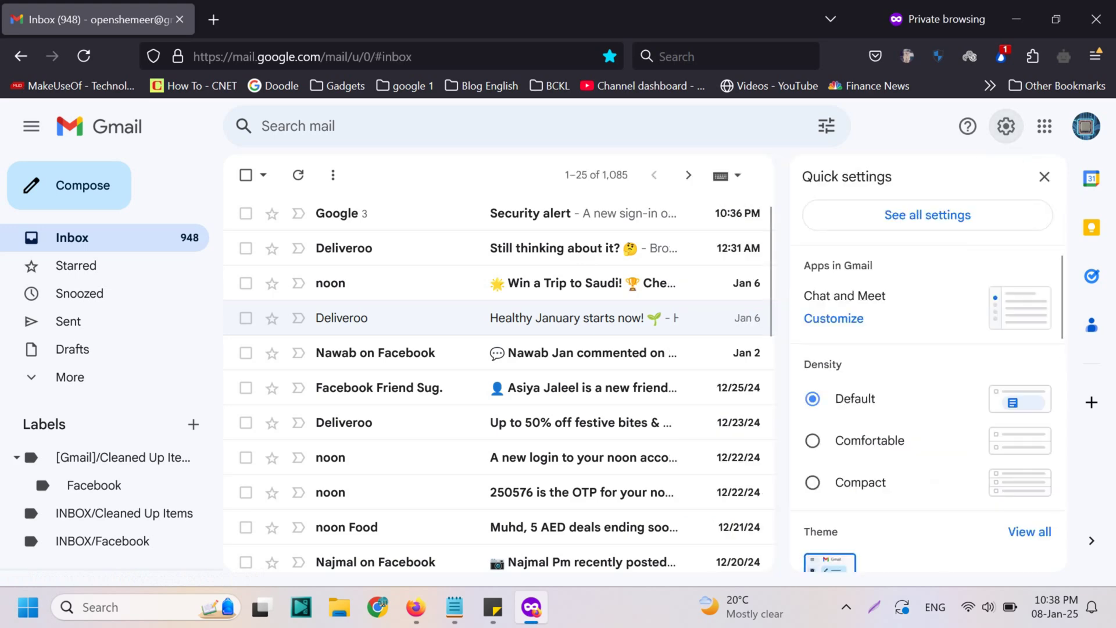
{"action": "left_click", "coordinate": [1045, 127]}
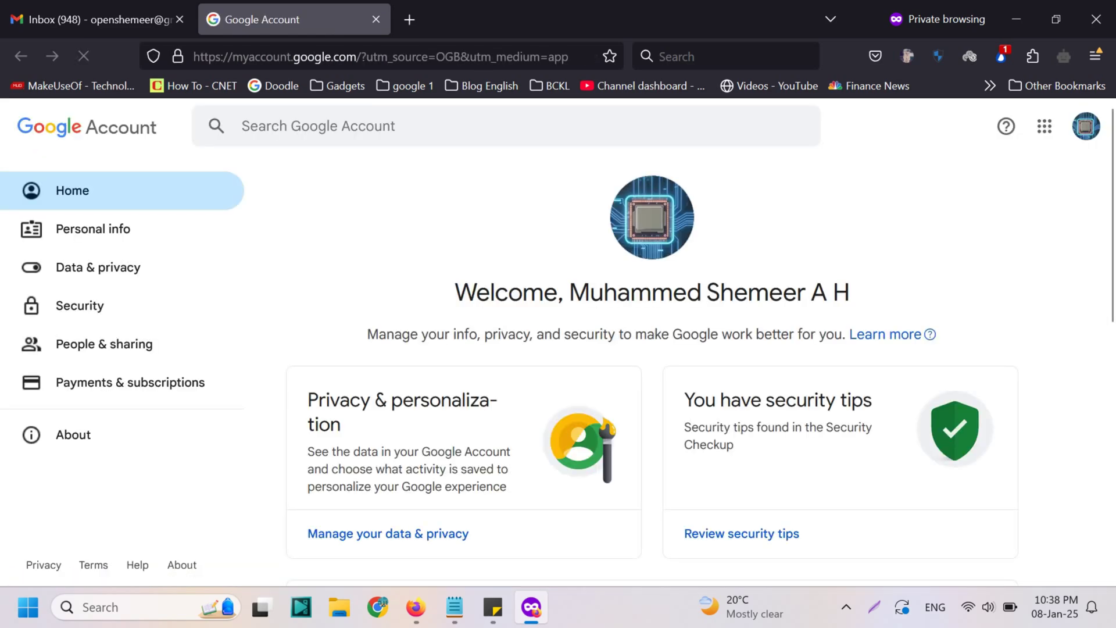
{"action": "key", "text": "ctrl+l"}
{"action": "key", "text": "Escape"}
Search the Google Account settings for 'apps' and highlight the App passwords result
{"action": "left_click", "coordinate": [242, 127]}
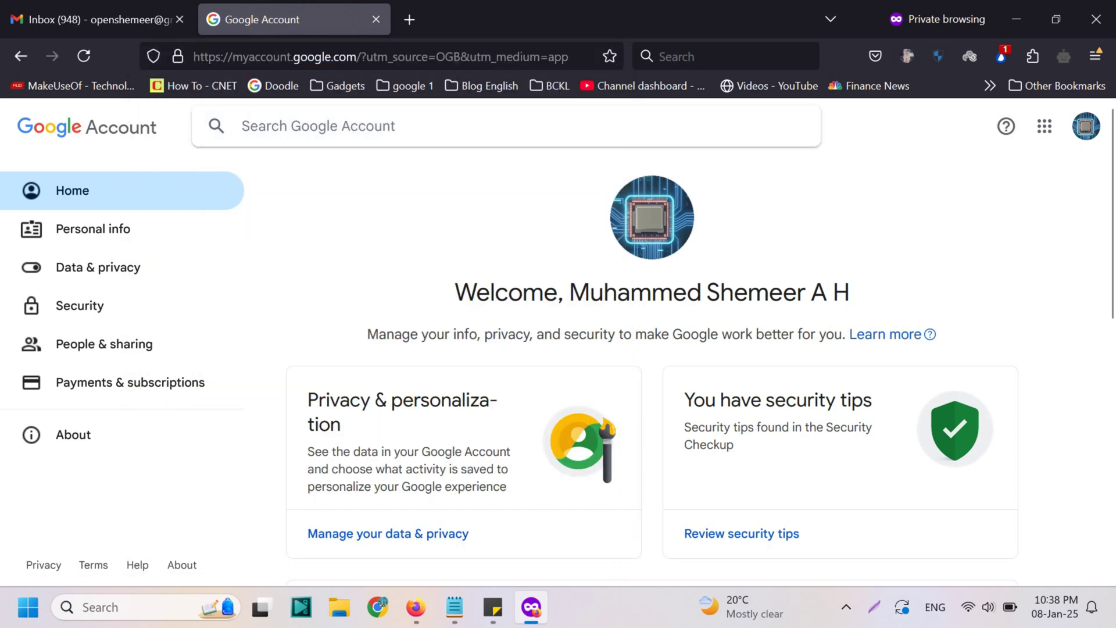
{"action": "type", "text": "apps"}
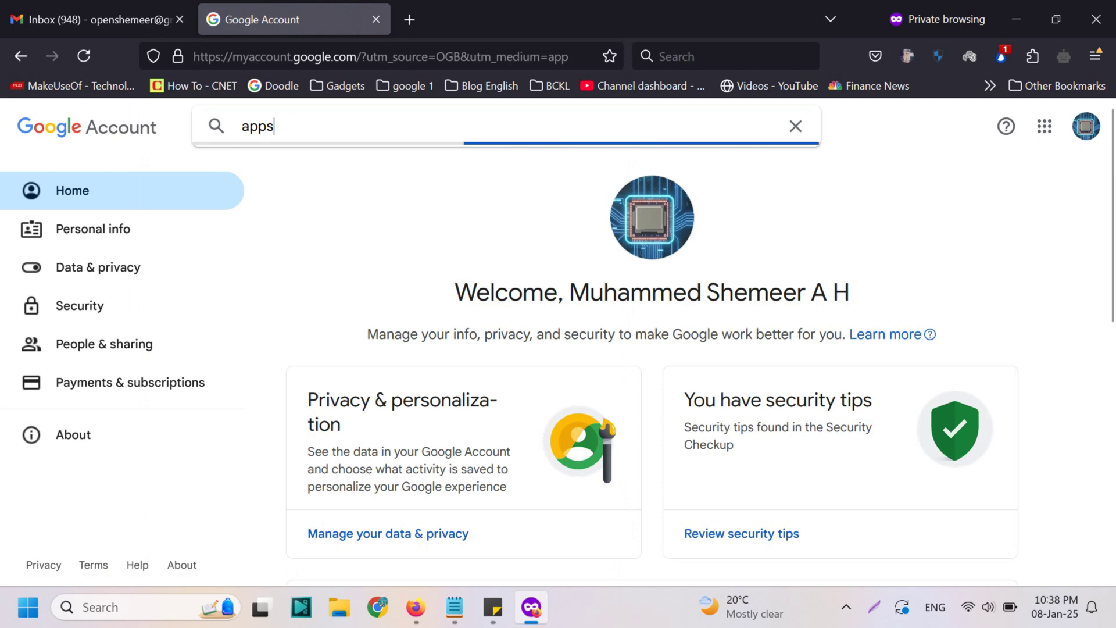
{"action": "key", "text": "Down"}
{"action": "key", "text": "Down"}
{"action": "key", "text": "Down"}
{"action": "key", "text": "Down"}
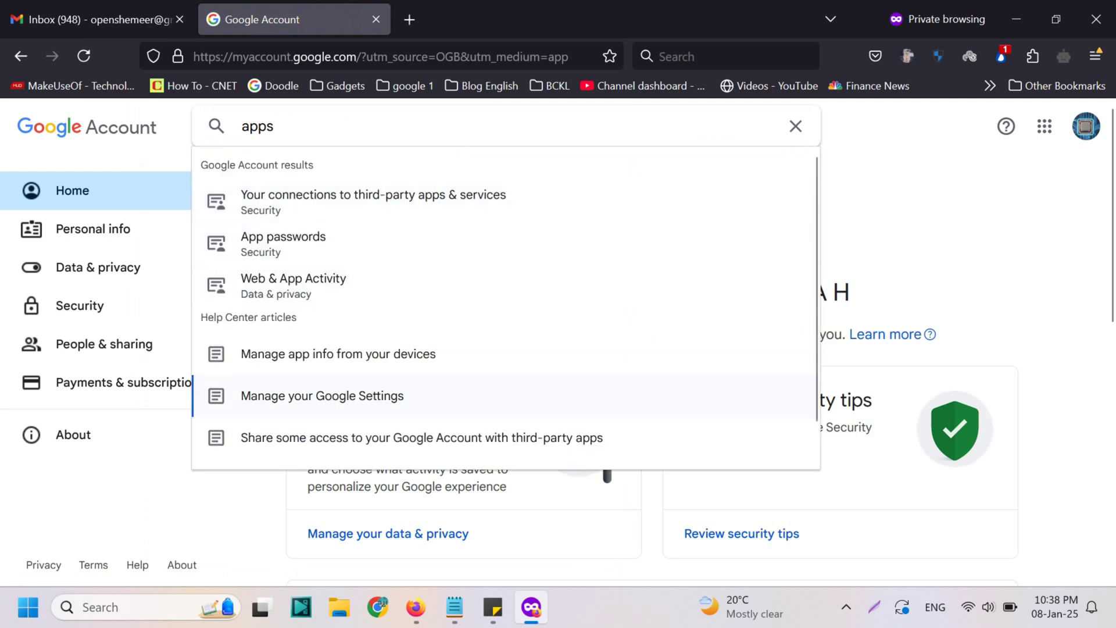
{"action": "key", "text": "Up"}
{"action": "key", "text": "Up"}
{"action": "key", "text": "Up"}
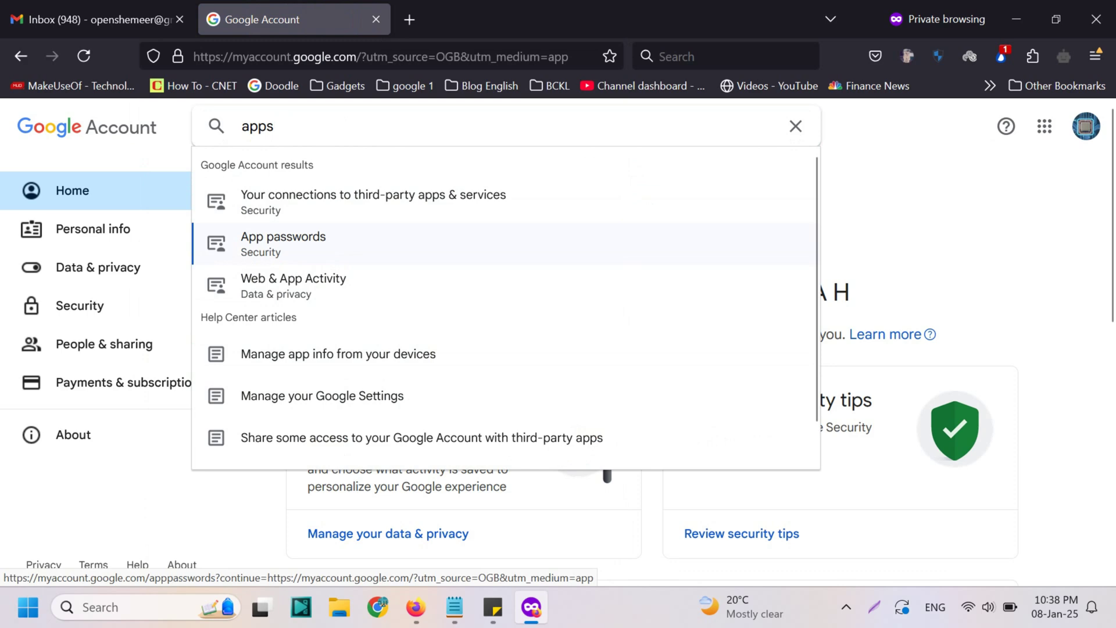
Generate an app password named 'outlook', copy its 16-character code, and close the dialog
{"action": "key", "text": "Return"}
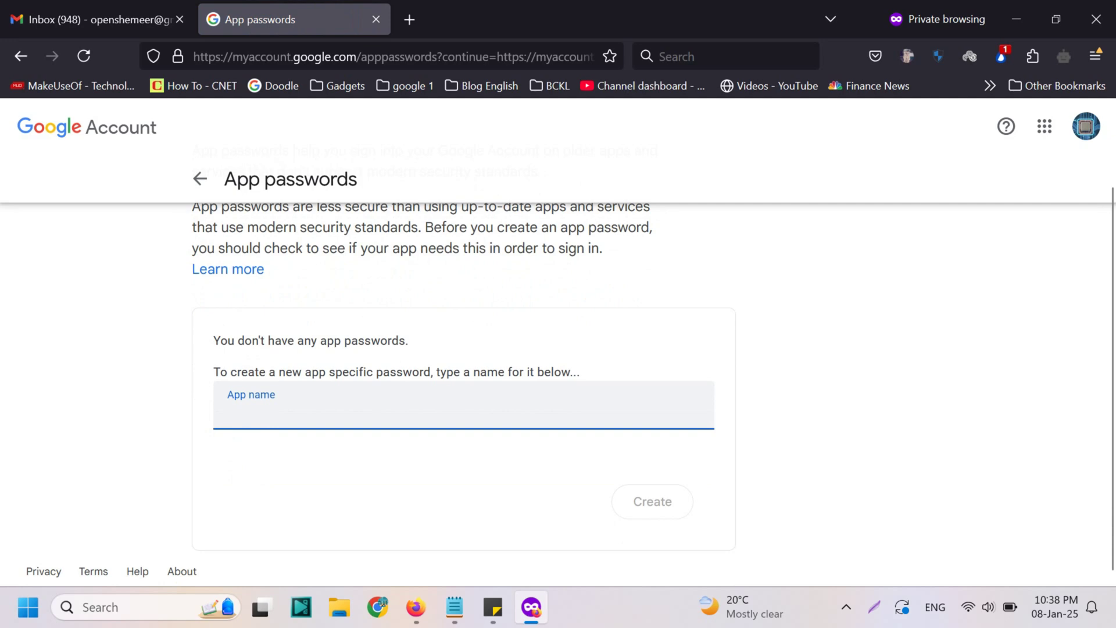
{"action": "type", "text": "out"}
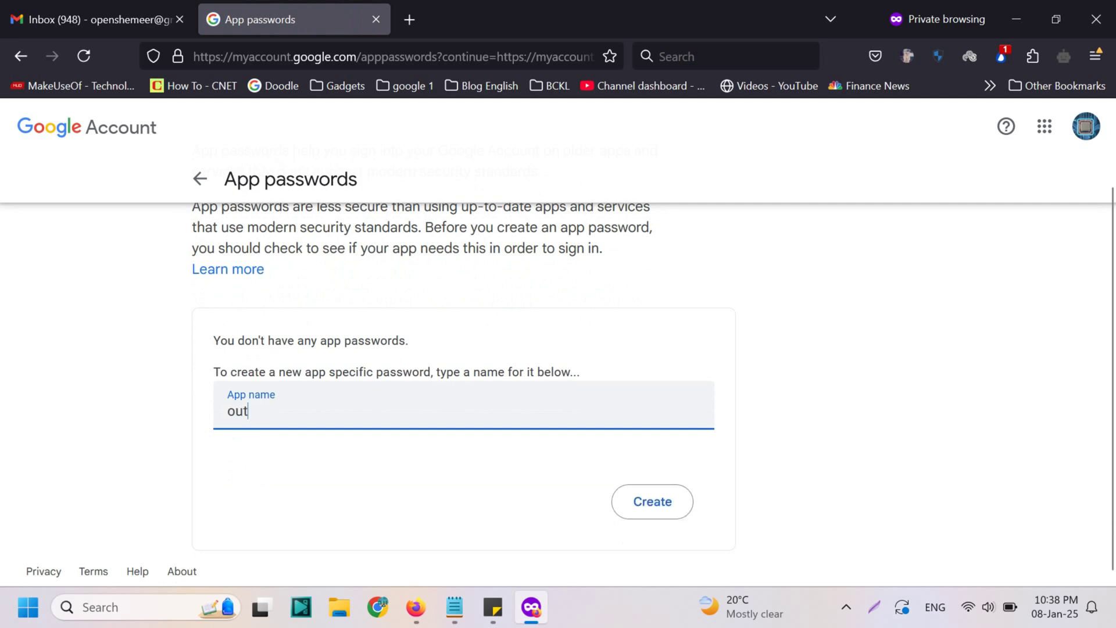
{"action": "type", "text": "look"}
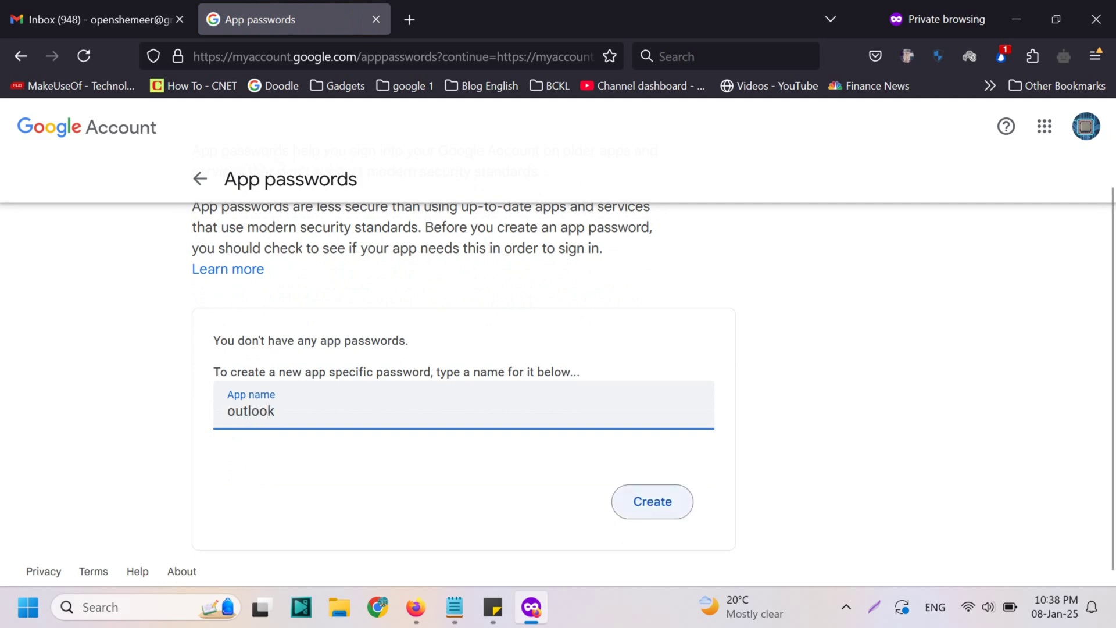
{"action": "key", "text": "Tab"}
{"action": "key", "text": "Return"}
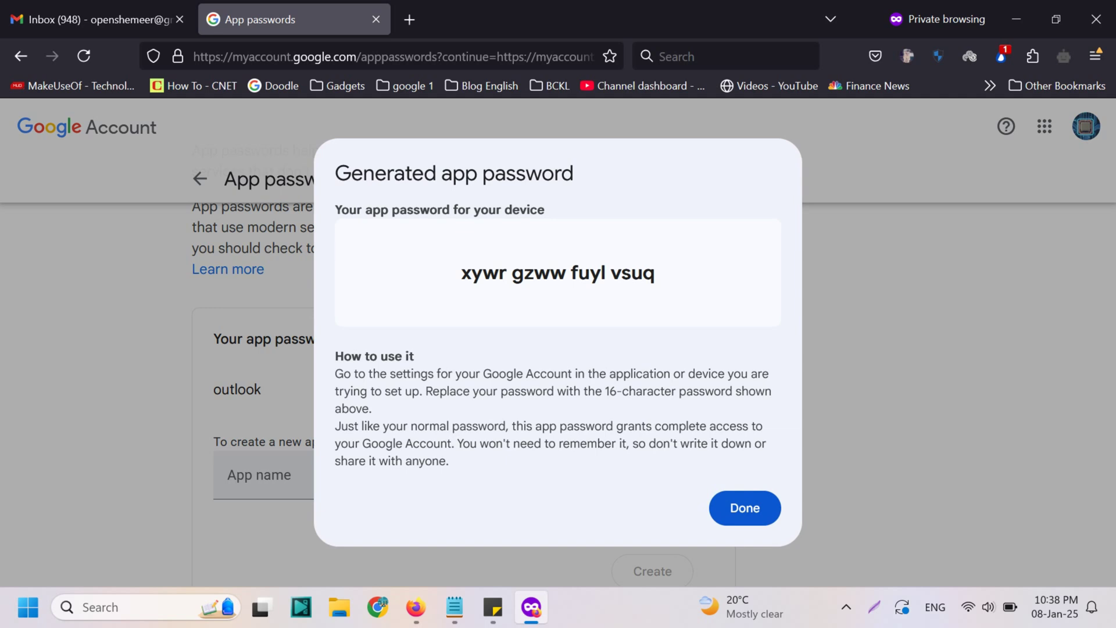
{"action": "triple_click", "coordinate": [558, 272]}
{"action": "key", "text": "ctrl+c"}
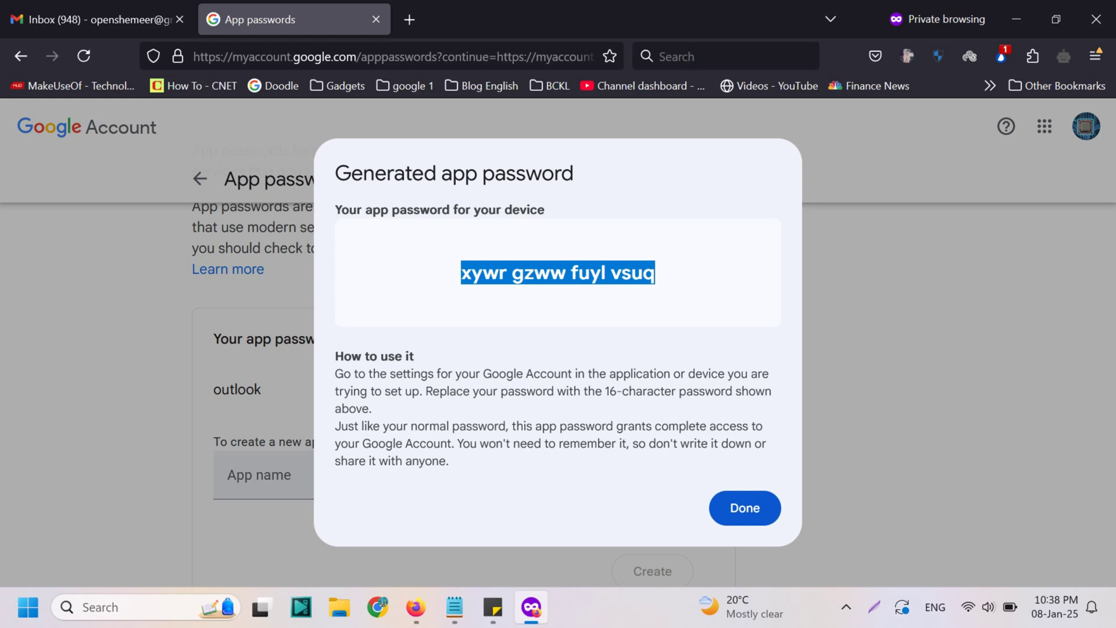
{"action": "left_click", "coordinate": [744, 508]}
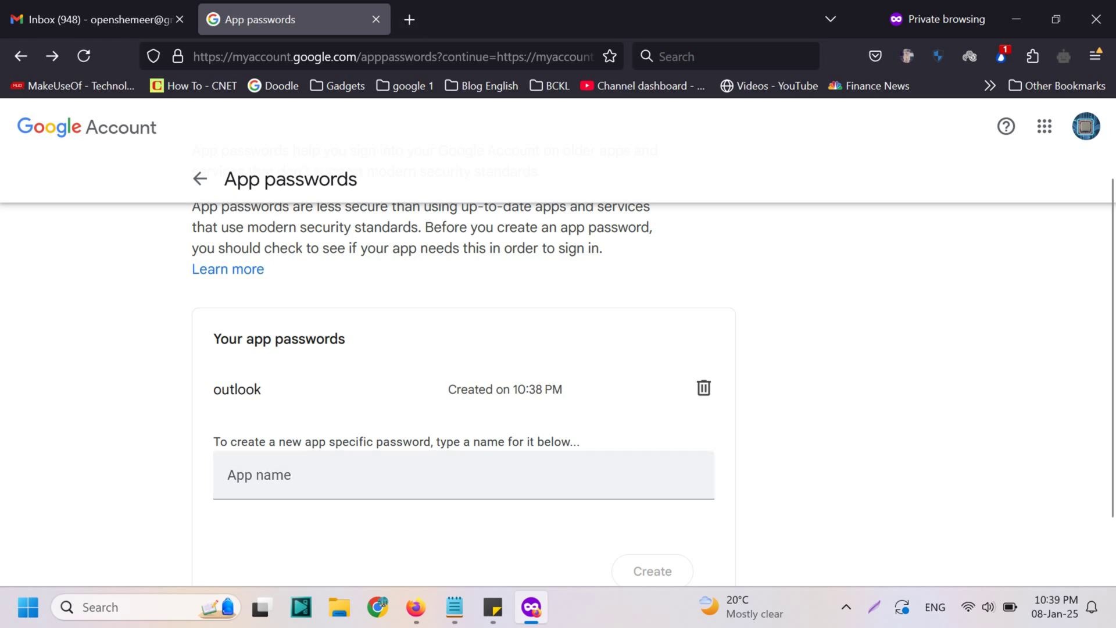
Start a Windows search for Notepad, then cancel it
{"action": "key", "text": "super"}
{"action": "type", "text": "not"}
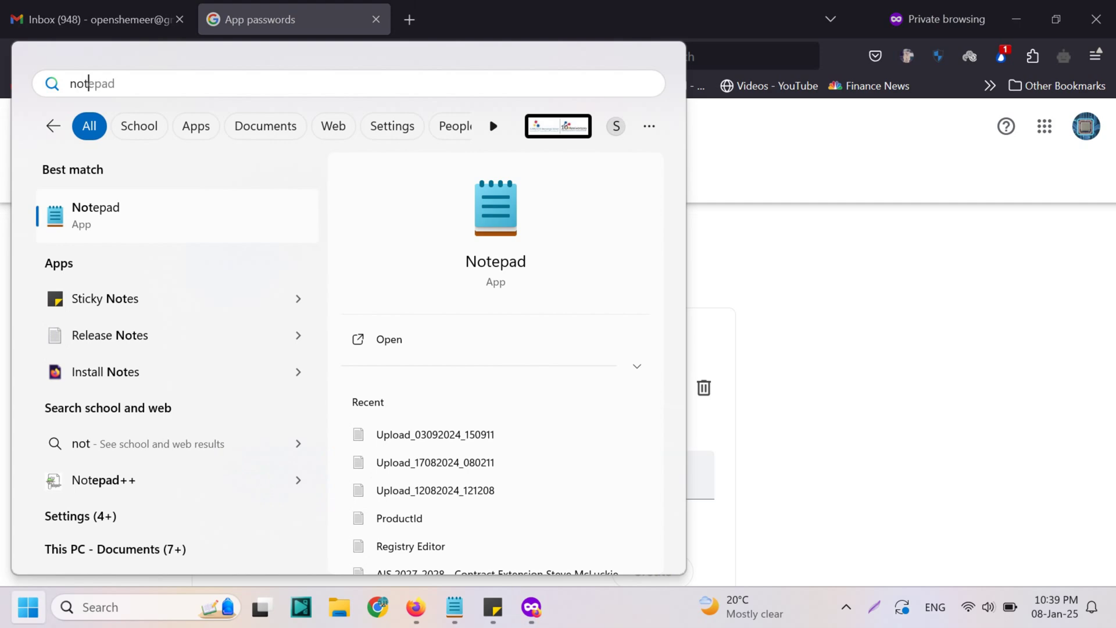
{"action": "key", "text": "BackSpace"}
{"action": "key", "text": "BackSpace"}
{"action": "key", "text": "BackSpace"}
{"action": "key", "text": "Escape"}
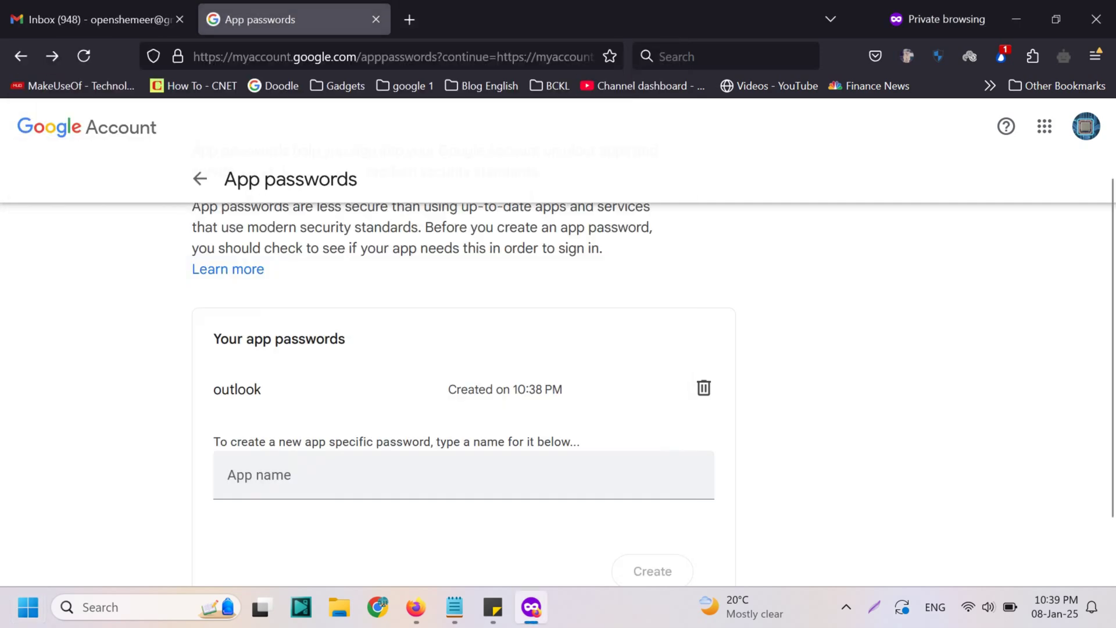
Paste the copied app password into a new private Firefox tab's search box
{"action": "key", "text": "ctrl+t"}
{"action": "key", "text": "ctrl+k"}
{"action": "key", "text": "ctrl+v"}
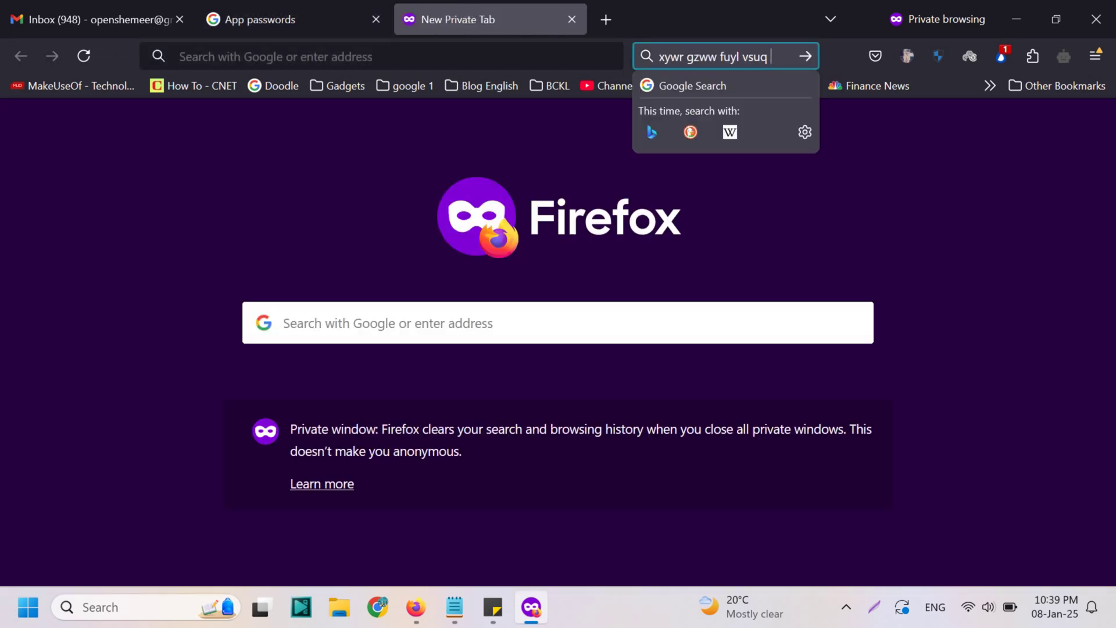
{"action": "key", "text": "super"}
Launch Outlook 2016 with the 'outlook' profile and choose to set up an email account
{"action": "type", "text": "out"}
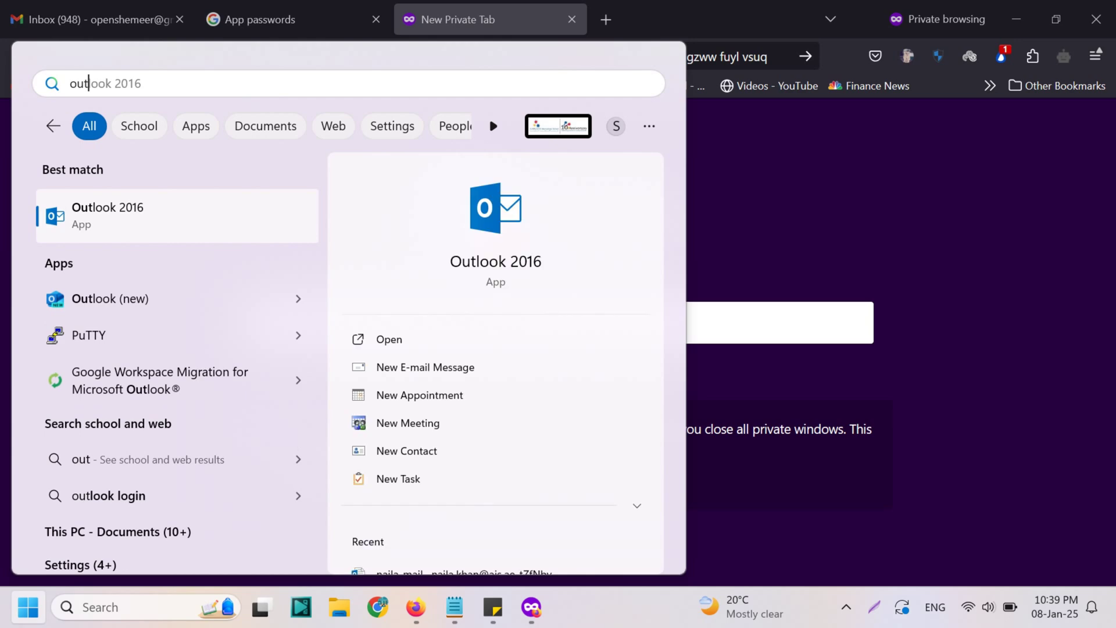
{"action": "key", "text": "Return"}
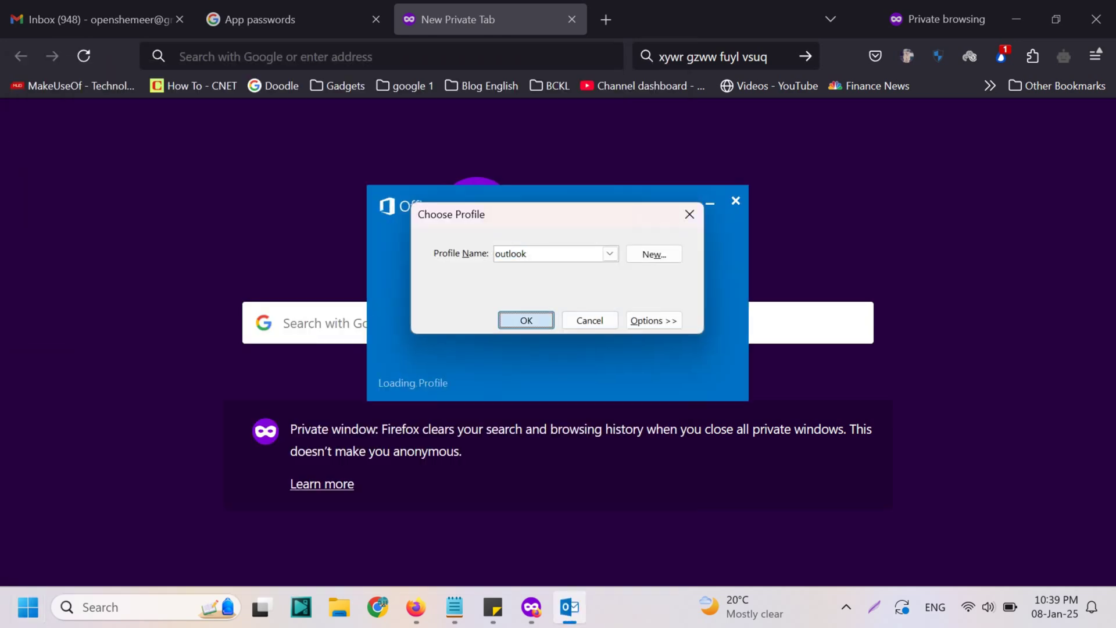
{"action": "key", "text": "Return"}
{"action": "key", "text": "Return"}
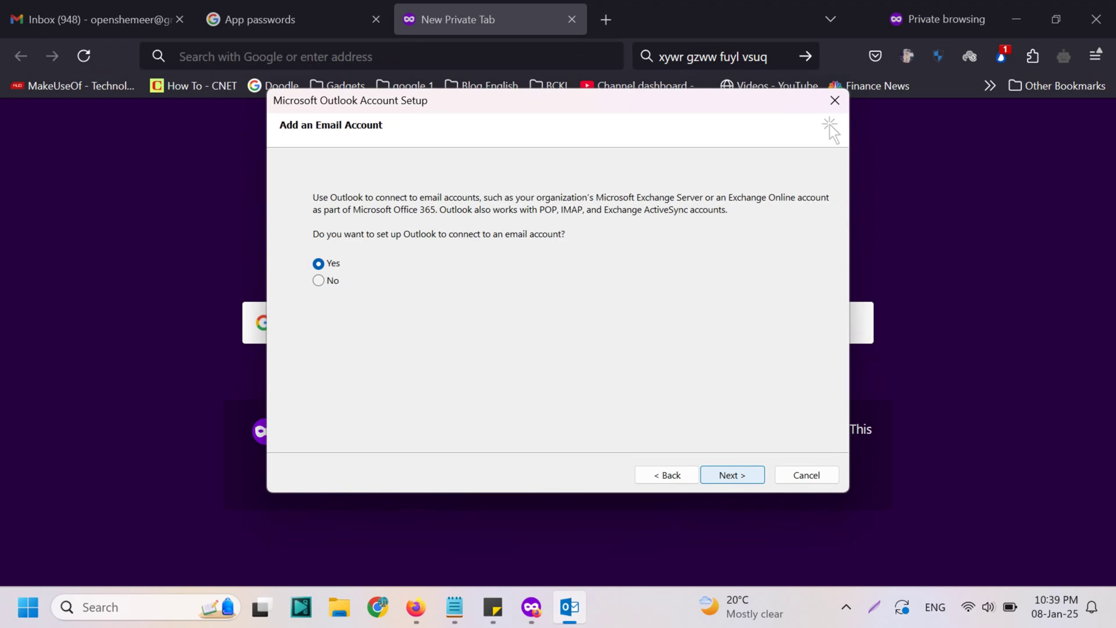
{"action": "key", "text": "Return"}
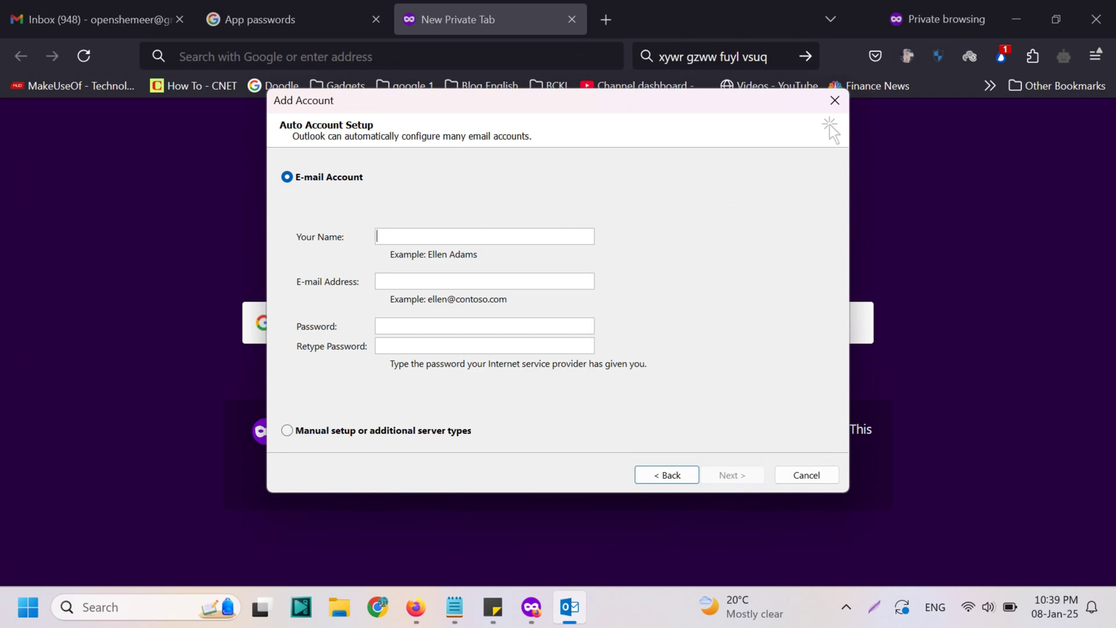
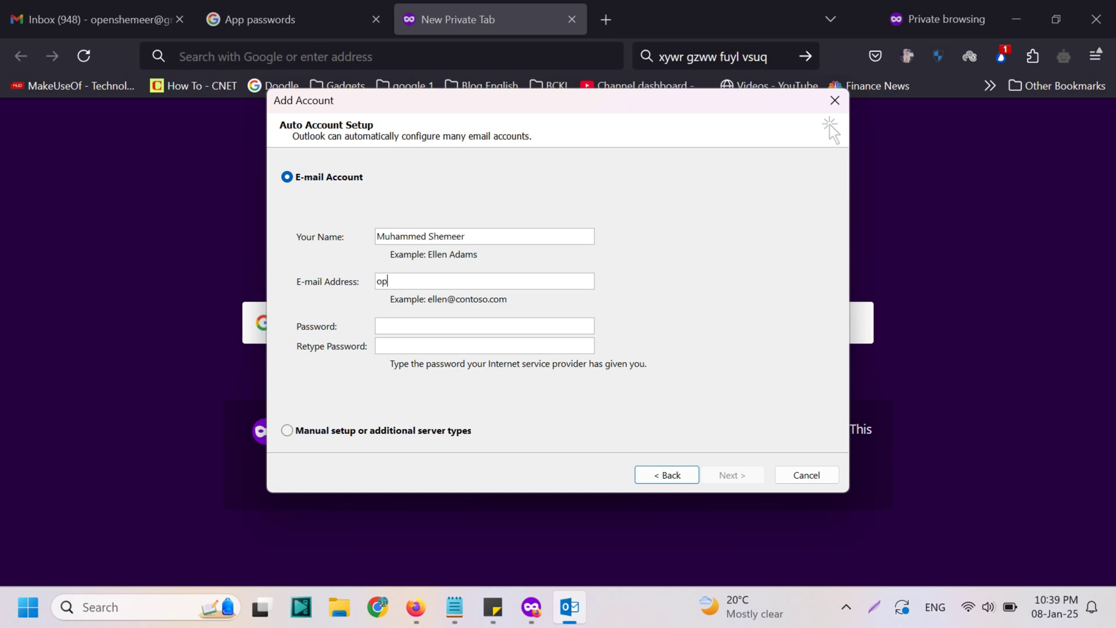
Enter the user's name and Gmail address, and paste the app password into both password fields
{"action": "key", "text": "Tab"}
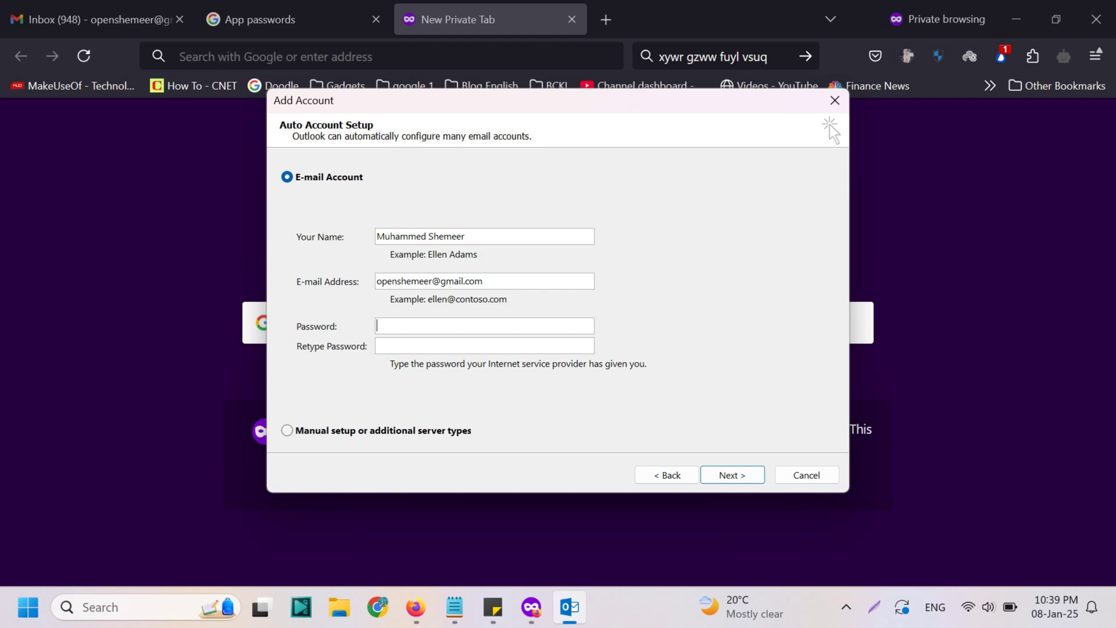
{"action": "key", "text": "ctrl+v"}
{"action": "key", "text": "Tab"}
{"action": "key", "text": "ctrl+v"}
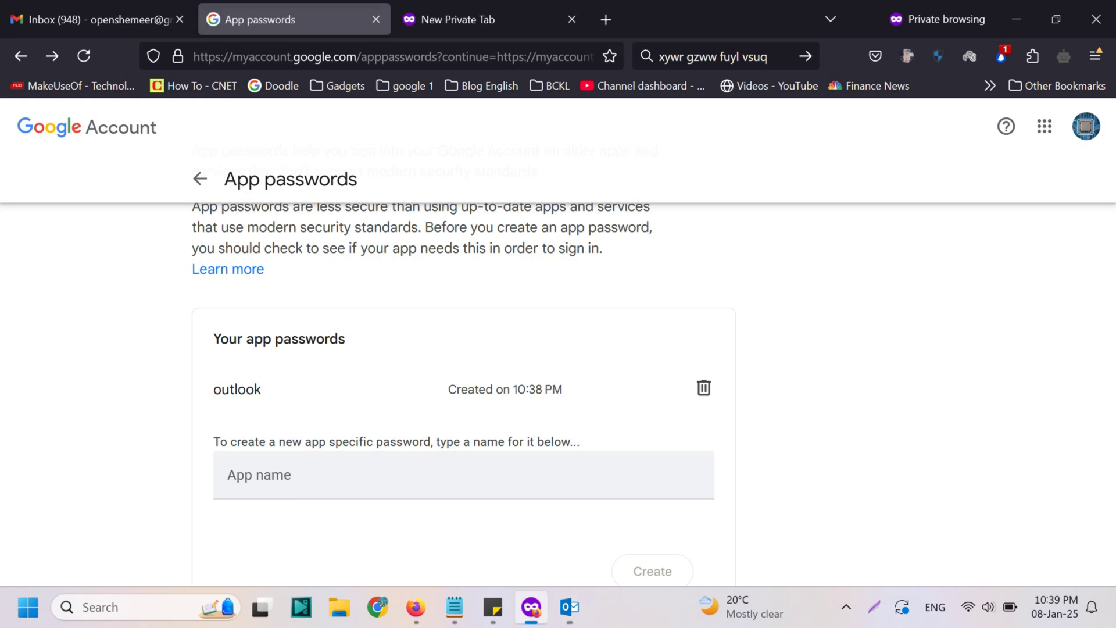
Return to the Add Account dialog and run Auto Account Setup to configure Gmail as IMAP
{"action": "scroll", "coordinate": [465, 378], "scroll_direction": "down", "scroll_amount": 2}
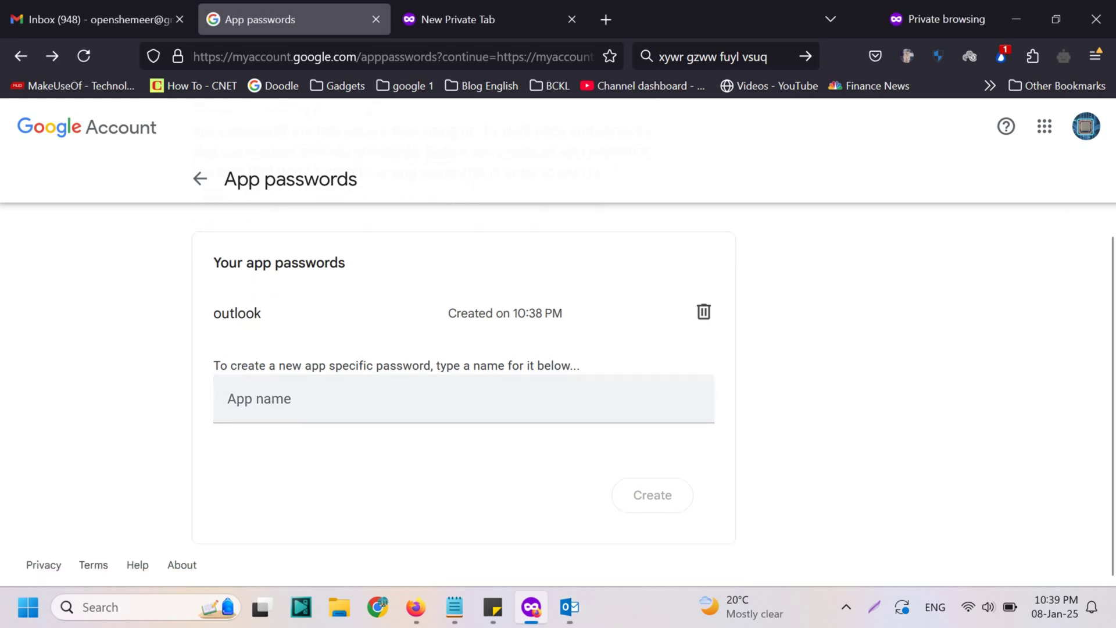
{"action": "left_click", "coordinate": [465, 19]}
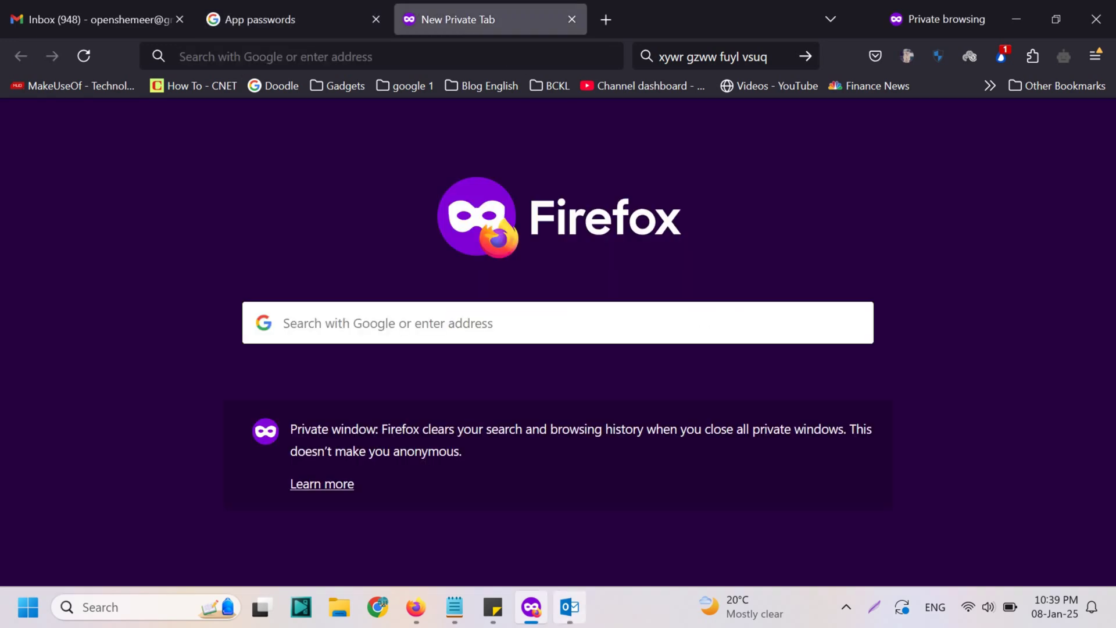
{"action": "left_click", "coordinate": [570, 607]}
{"action": "key", "text": "Return"}
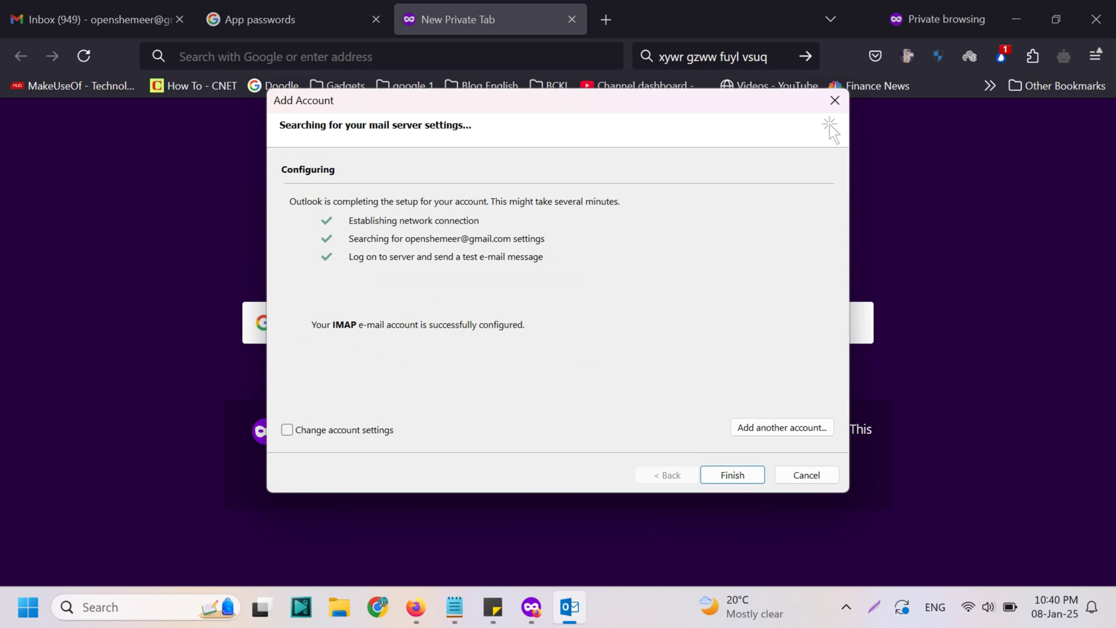
Finish the account wizard so Outlook starts loading the profile and Gmail inbox
{"action": "key", "text": "Return"}
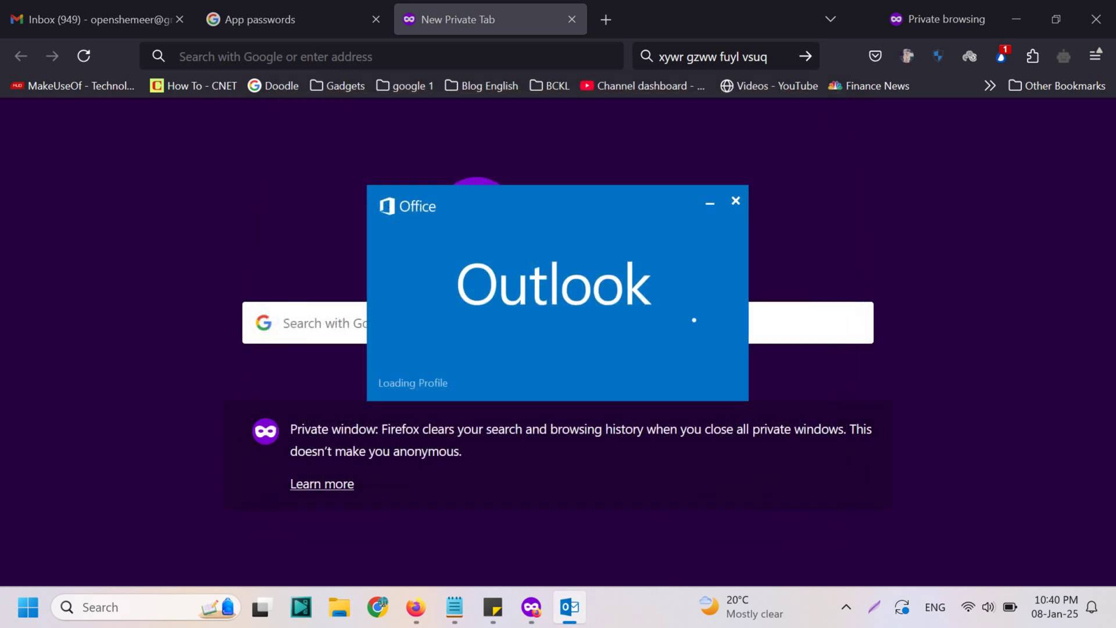